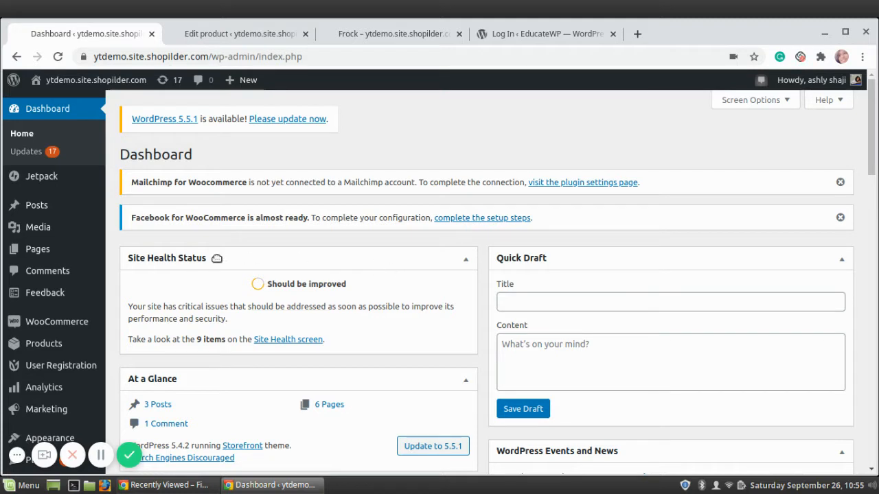
Enable tax rates and calculations in the WooCommerce general settings and save the changes.
{"action": "mouse_move", "coordinate": [76, 321]}
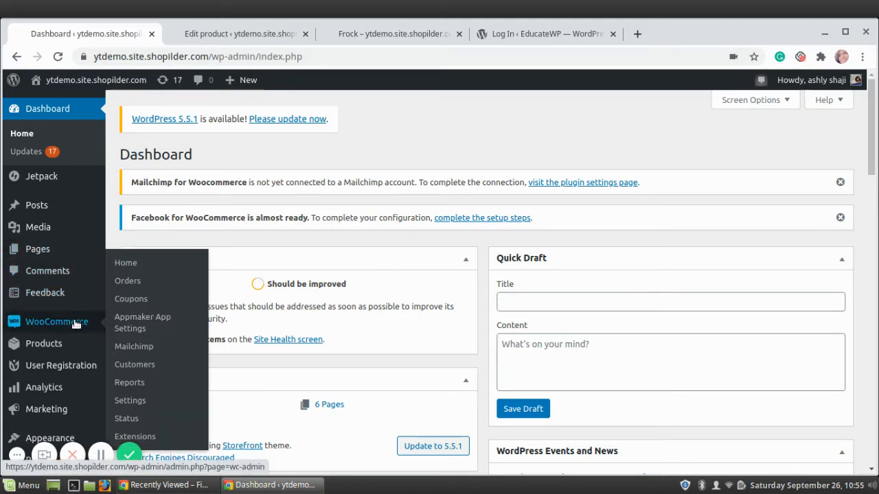
{"action": "left_click", "coordinate": [138, 407]}
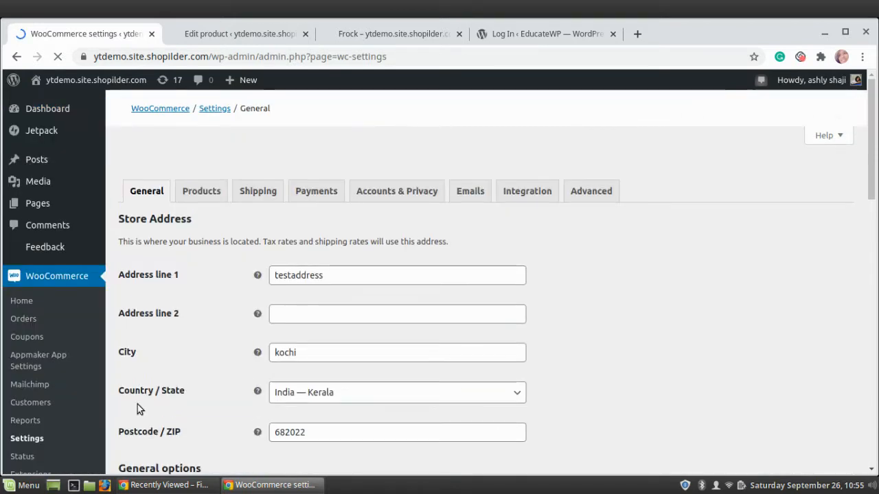
{"action": "scroll", "coordinate": [276, 297], "scroll_direction": "down", "scroll_amount": 2}
{"action": "scroll", "coordinate": [276, 298], "scroll_direction": "down", "scroll_amount": 2}
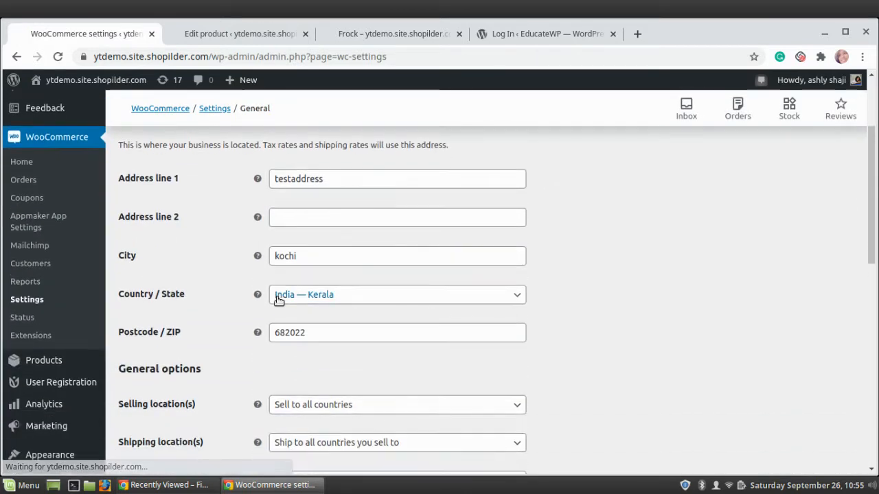
{"action": "scroll", "coordinate": [278, 300], "scroll_direction": "down", "scroll_amount": 3}
{"action": "scroll", "coordinate": [278, 301], "scroll_direction": "down", "scroll_amount": 4}
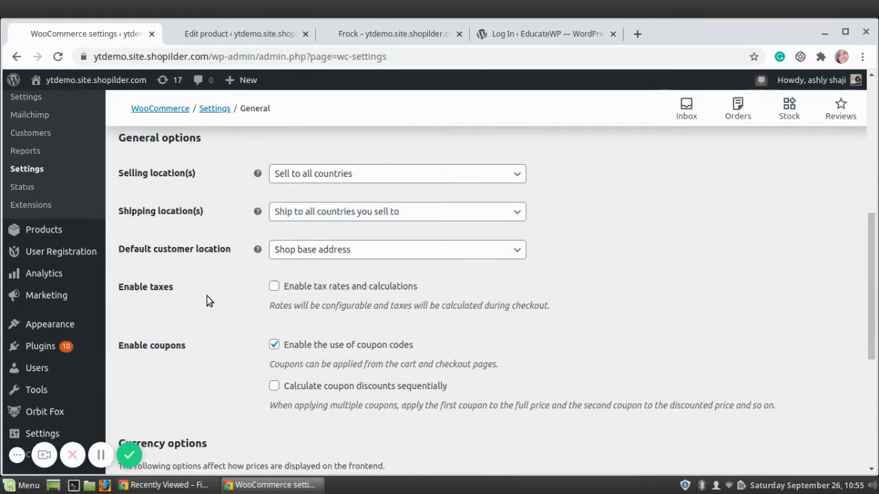
{"action": "left_click", "coordinate": [275, 286]}
{"action": "scroll", "coordinate": [277, 287], "scroll_direction": "down", "scroll_amount": 7}
{"action": "scroll", "coordinate": [277, 287], "scroll_direction": "down", "scroll_amount": 2}
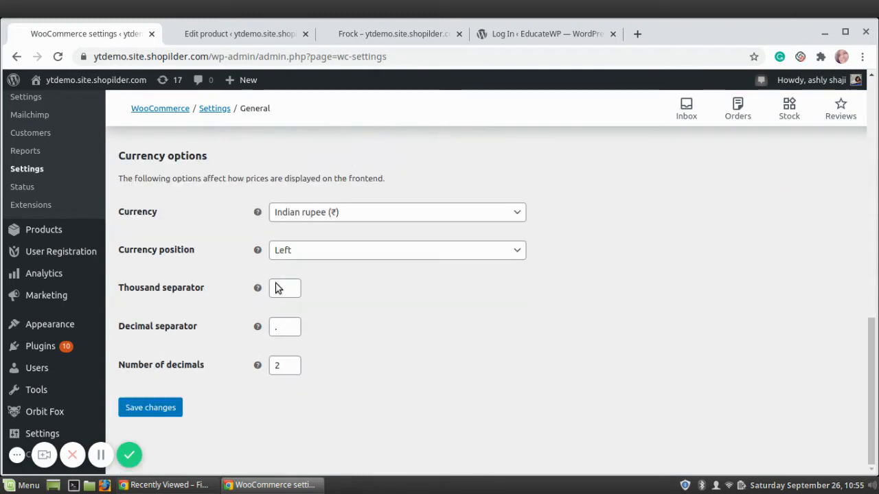
{"action": "left_click", "coordinate": [152, 408]}
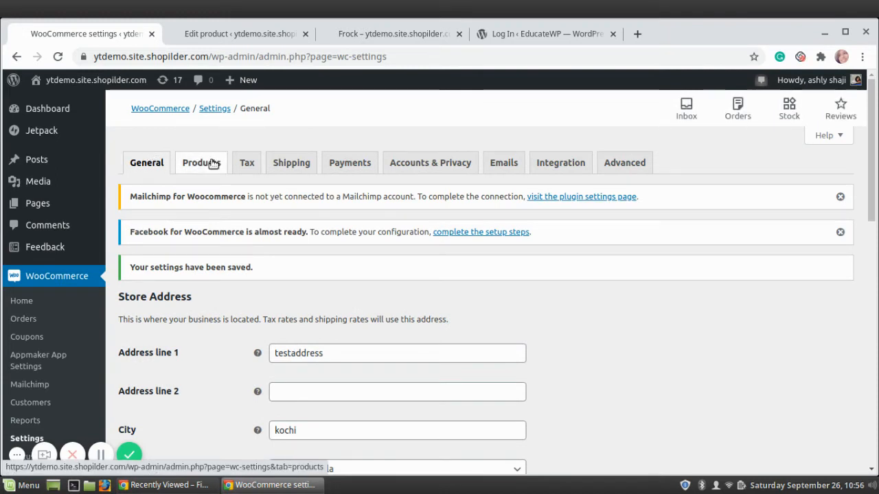
In the WooCommerce tax options, choose the customer shipping address as the basis for calculating tax.
{"action": "left_click", "coordinate": [247, 164]}
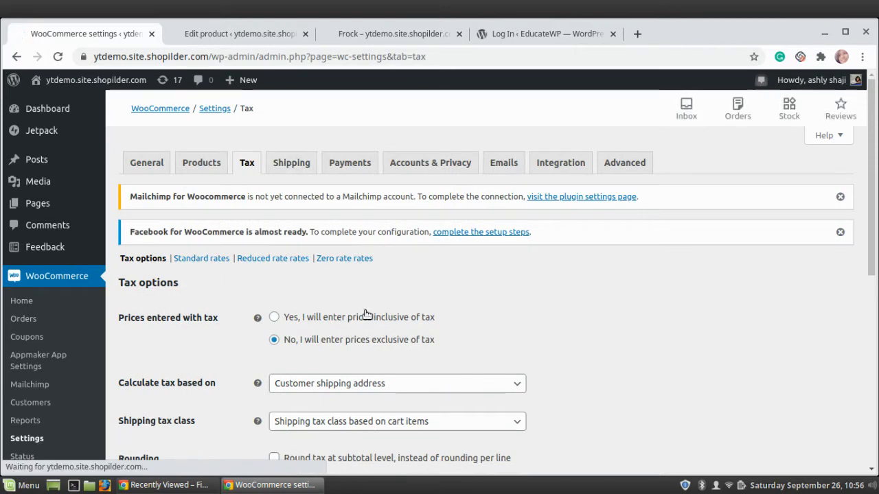
{"action": "scroll", "coordinate": [398, 352], "scroll_direction": "down", "scroll_amount": 4}
{"action": "scroll", "coordinate": [398, 353], "scroll_direction": "down", "scroll_amount": 1}
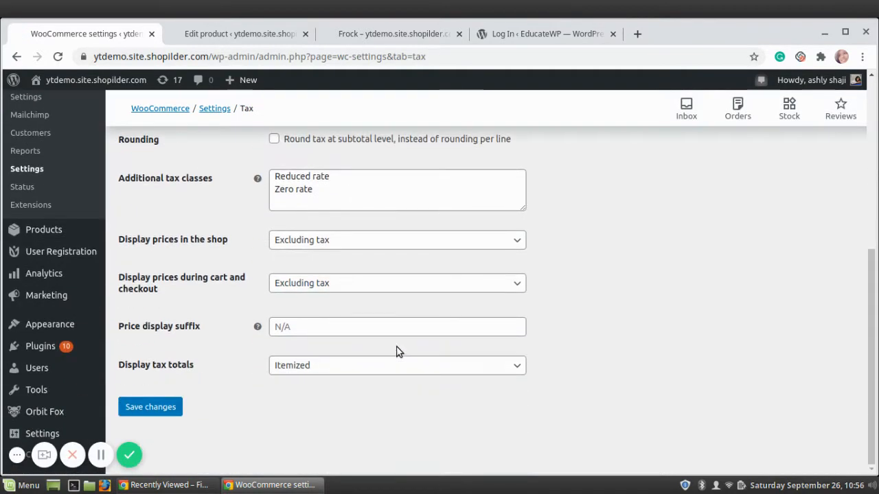
{"action": "scroll", "coordinate": [398, 352], "scroll_direction": "up", "scroll_amount": 3}
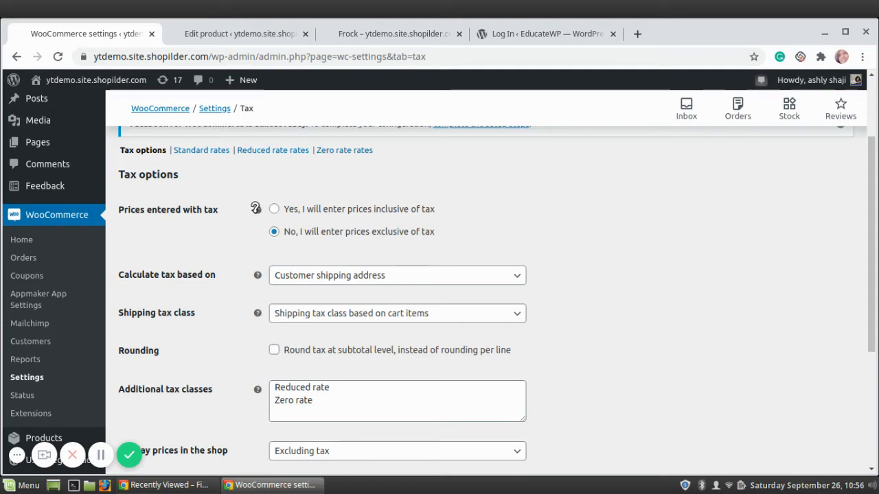
{"action": "mouse_move", "coordinate": [255, 205]}
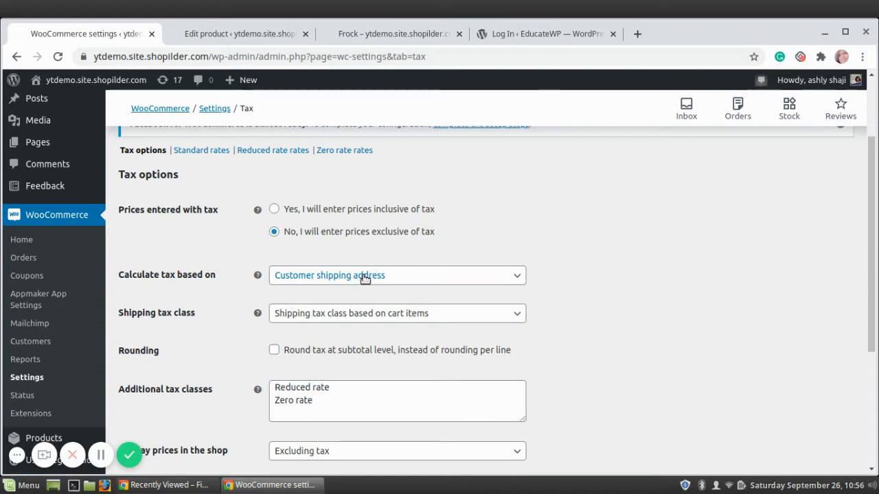
{"action": "left_click", "coordinate": [408, 276]}
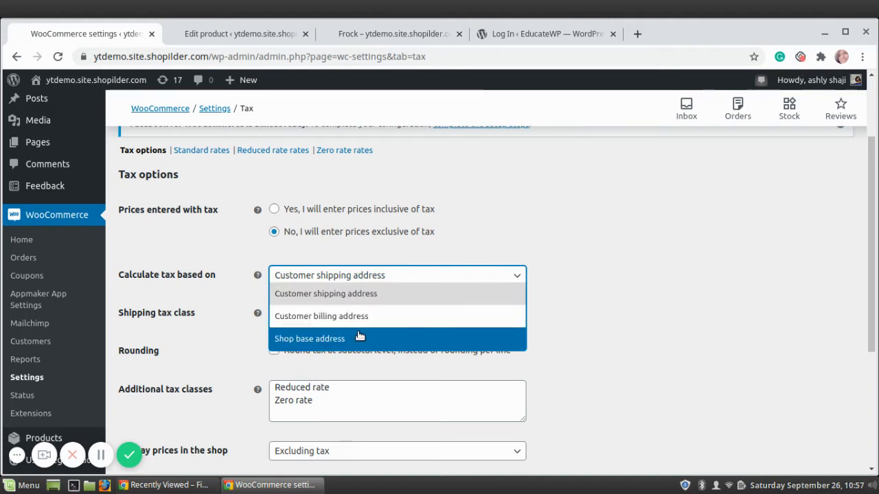
{"action": "left_click", "coordinate": [372, 297]}
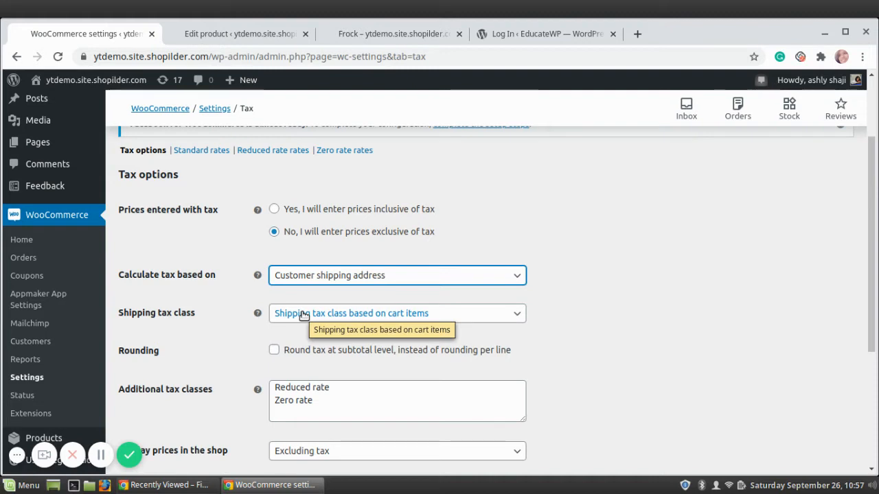
Set the shipping tax class to be based on cart items and enable rounding tax at subtotal level.
{"action": "left_click", "coordinate": [440, 310]}
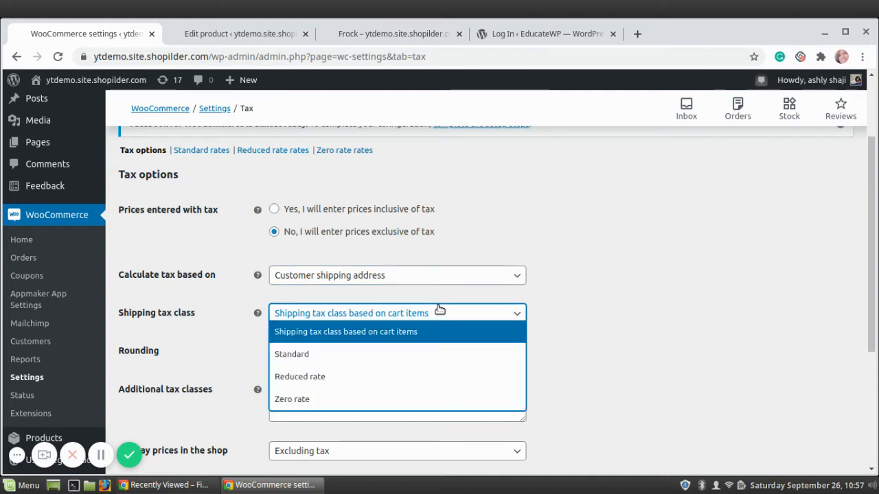
{"action": "left_click", "coordinate": [332, 341]}
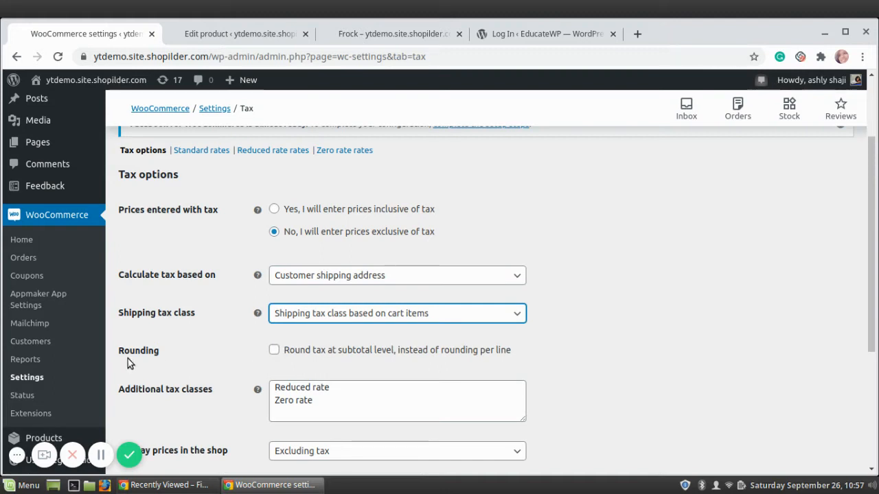
{"action": "left_click", "coordinate": [102, 455]}
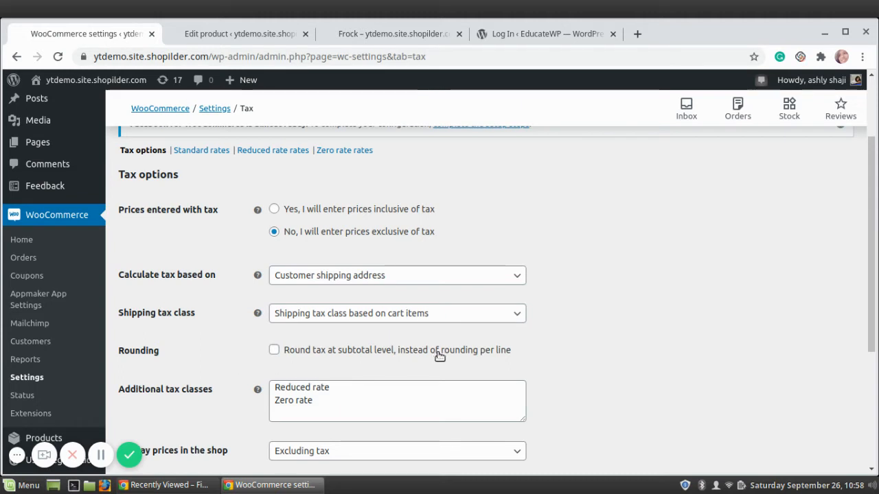
{"action": "left_click", "coordinate": [274, 350]}
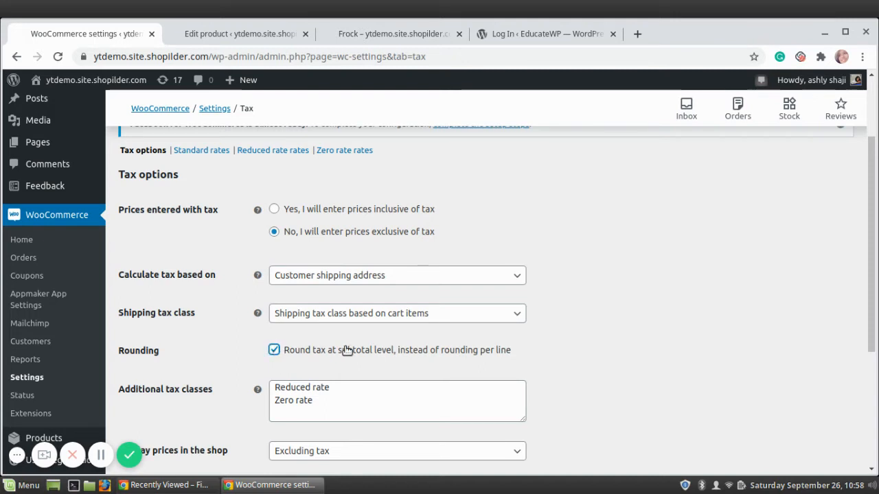
Add "my new tax class" on its own line to the additional tax classes and save the changes.
{"action": "scroll", "coordinate": [347, 350], "scroll_direction": "down", "scroll_amount": 5}
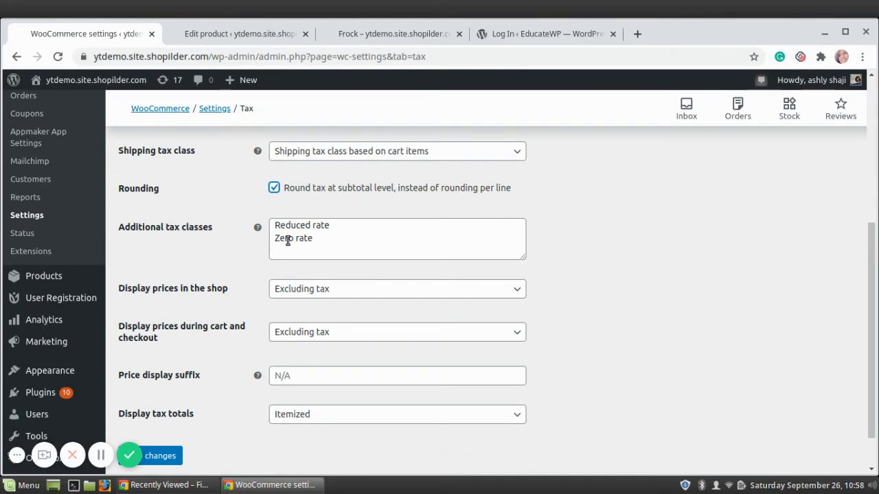
{"action": "left_click", "coordinate": [324, 239]}
{"action": "key", "text": "Return"}
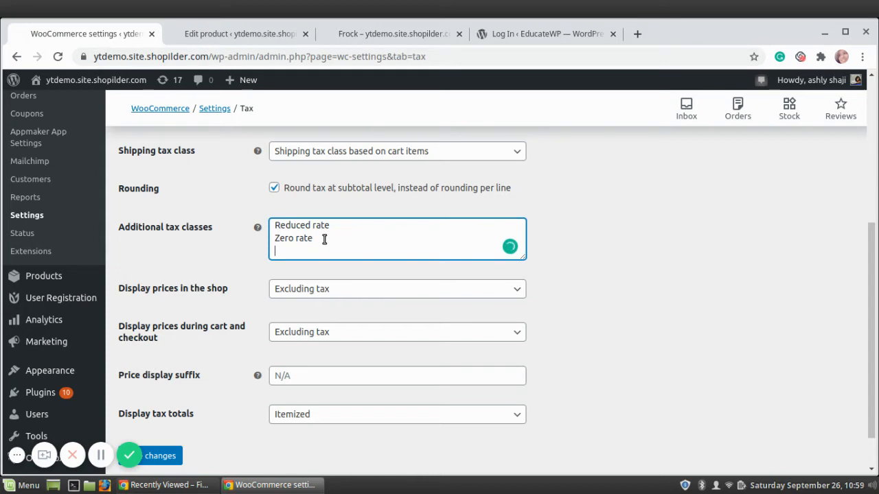
{"action": "key", "text": "Return"}
{"action": "type", "text": "my new tax class"}
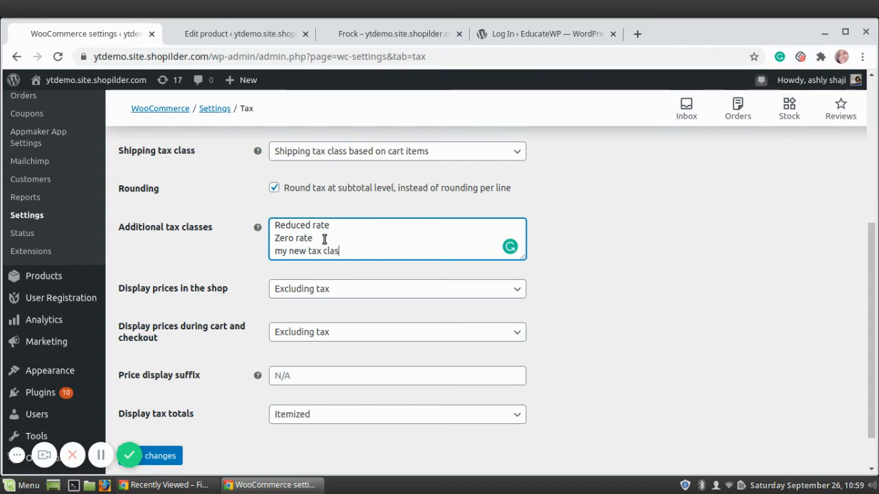
{"action": "left_click", "coordinate": [163, 458]}
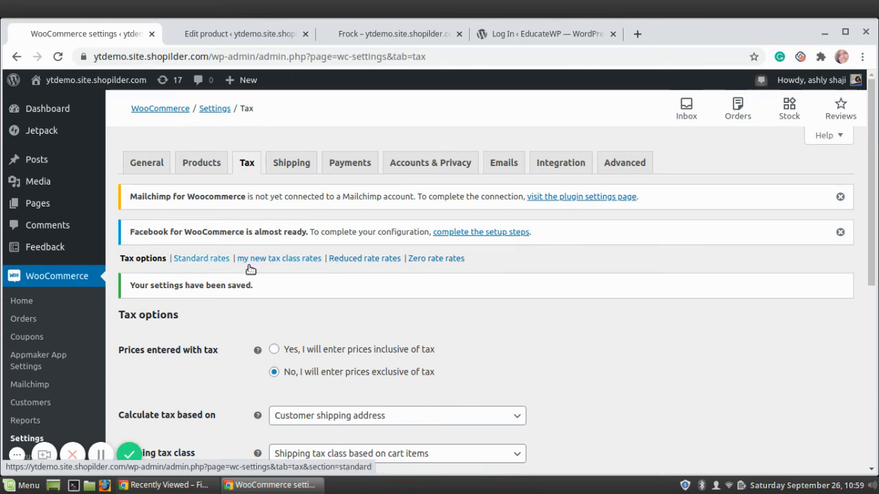
Choose Excluding tax for how prices are displayed in the shop.
{"action": "scroll", "coordinate": [278, 271], "scroll_direction": "down", "scroll_amount": 4}
{"action": "scroll", "coordinate": [280, 274], "scroll_direction": "down", "scroll_amount": 2}
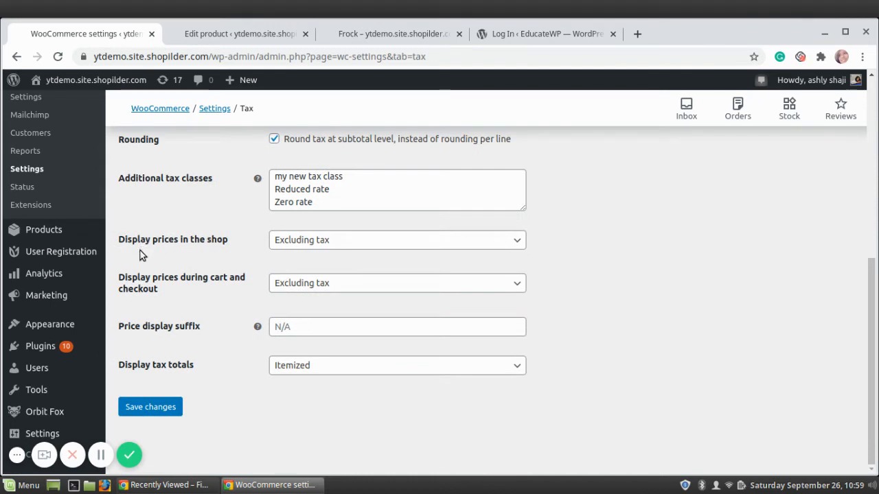
{"action": "left_click", "coordinate": [343, 244]}
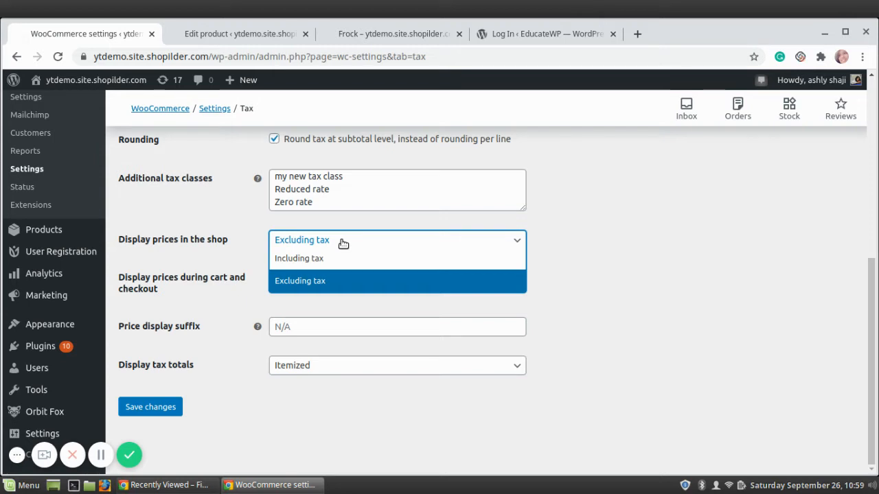
{"action": "left_click", "coordinate": [350, 283]}
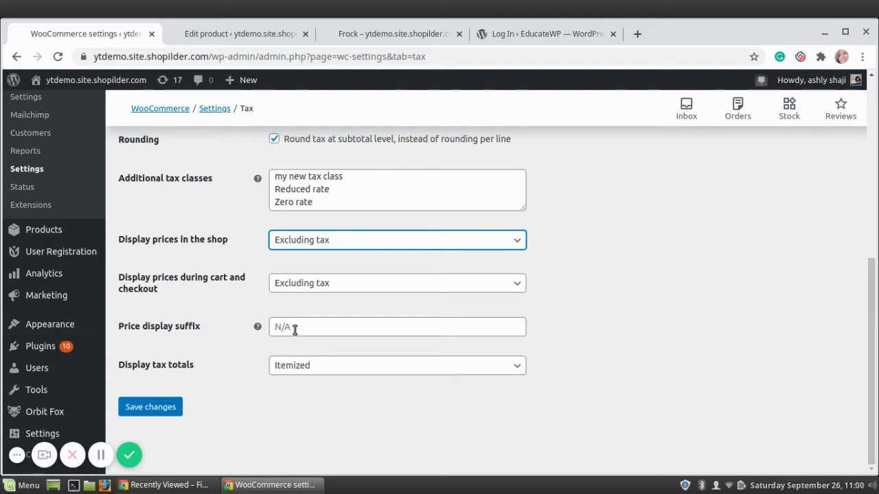
Set the price display suffix to "including tax" and save the changes.
{"action": "left_click", "coordinate": [100, 455]}
{"action": "left_click", "coordinate": [99, 455]}
{"action": "left_click", "coordinate": [381, 332]}
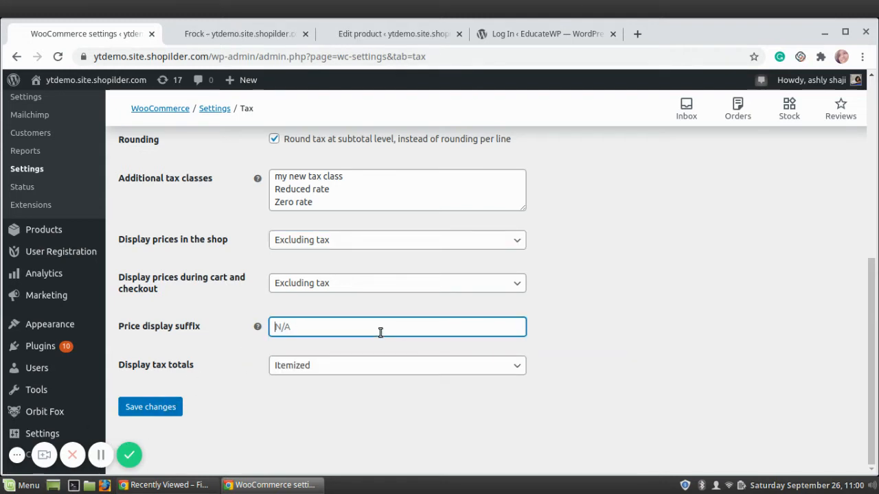
{"action": "type", "text": "including "}
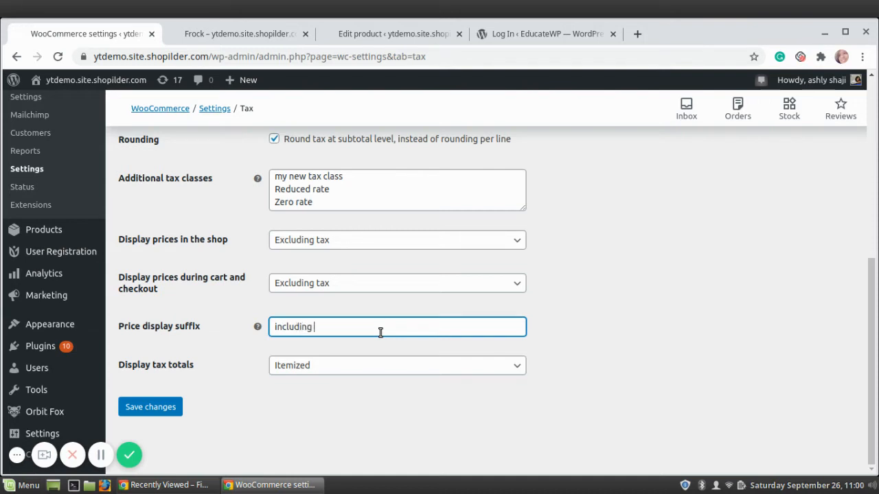
{"action": "type", "text": "tax"}
{"action": "left_click", "coordinate": [169, 410]}
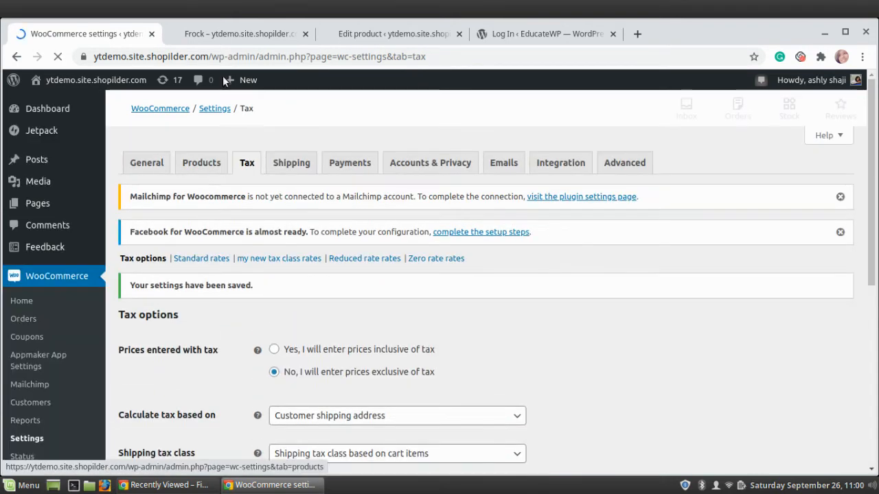
Reload the Frock product page to check its price suffix, and return to the WooCommerce tax settings.
{"action": "left_click", "coordinate": [210, 33]}
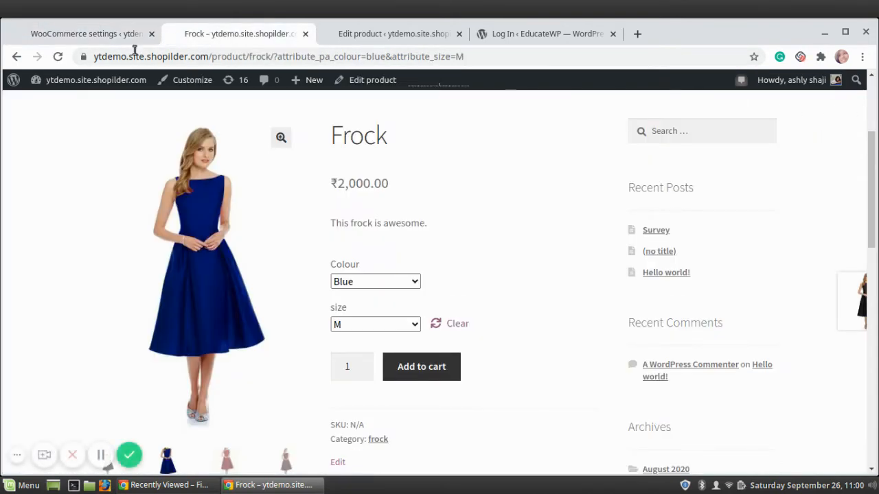
{"action": "left_click", "coordinate": [57, 58]}
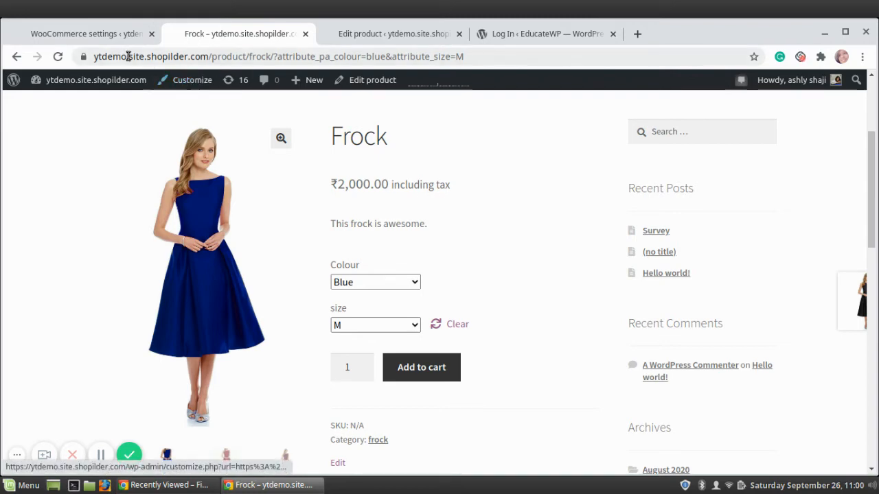
{"action": "left_click", "coordinate": [86, 34]}
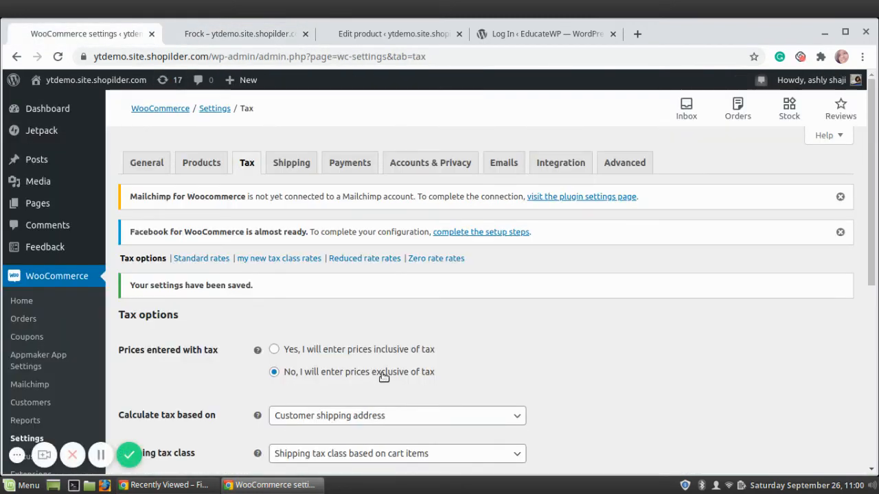
Choose Itemized for displaying tax totals and save the tax options.
{"action": "scroll", "coordinate": [384, 377], "scroll_direction": "down", "scroll_amount": 10}
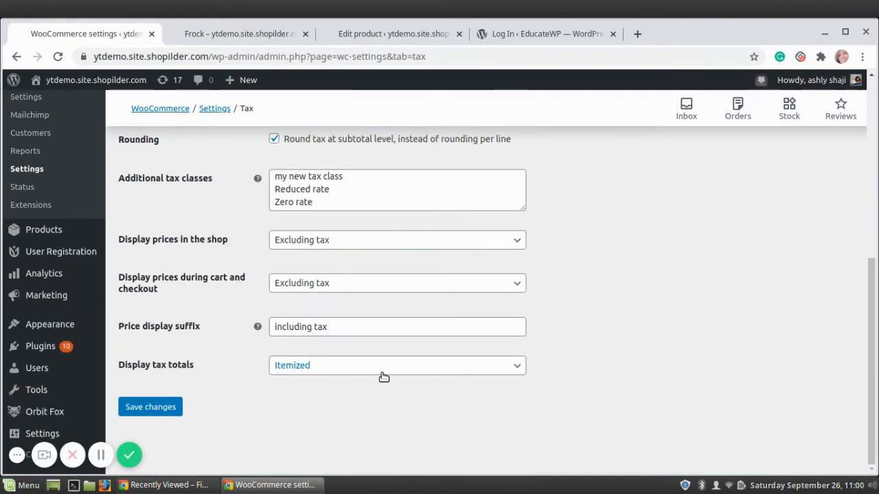
{"action": "left_click", "coordinate": [322, 371]}
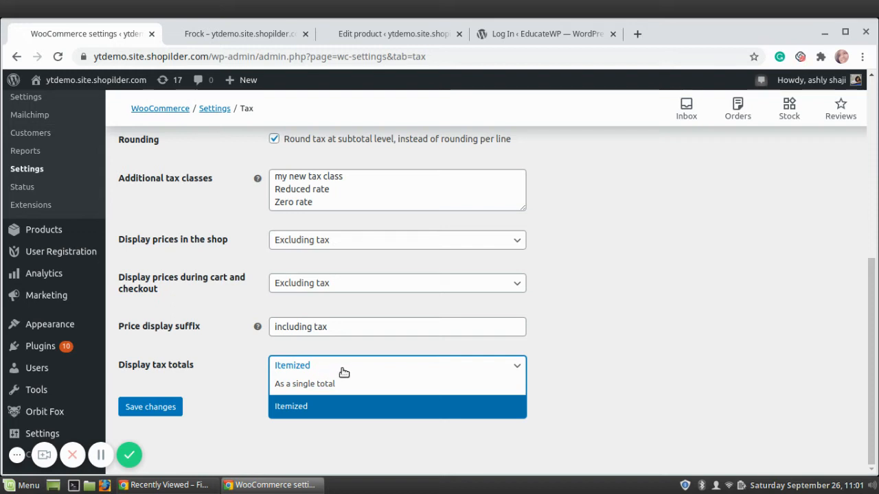
{"action": "left_click", "coordinate": [331, 409]}
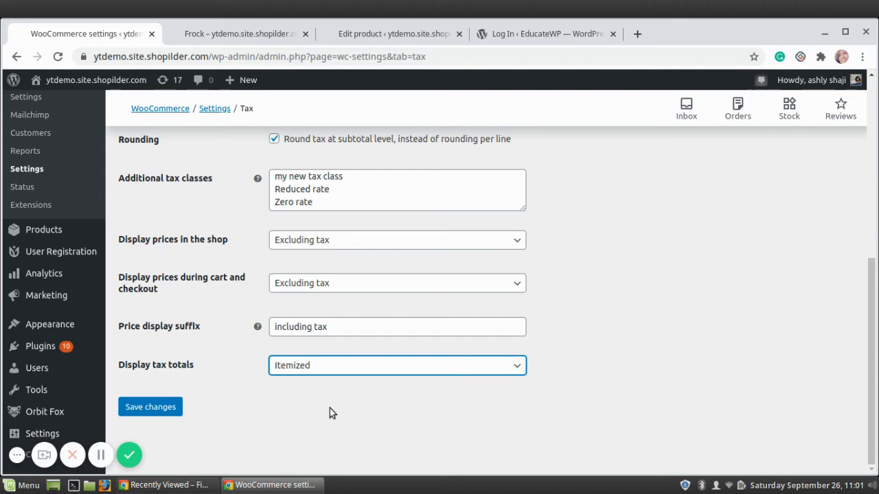
{"action": "left_click", "coordinate": [145, 410]}
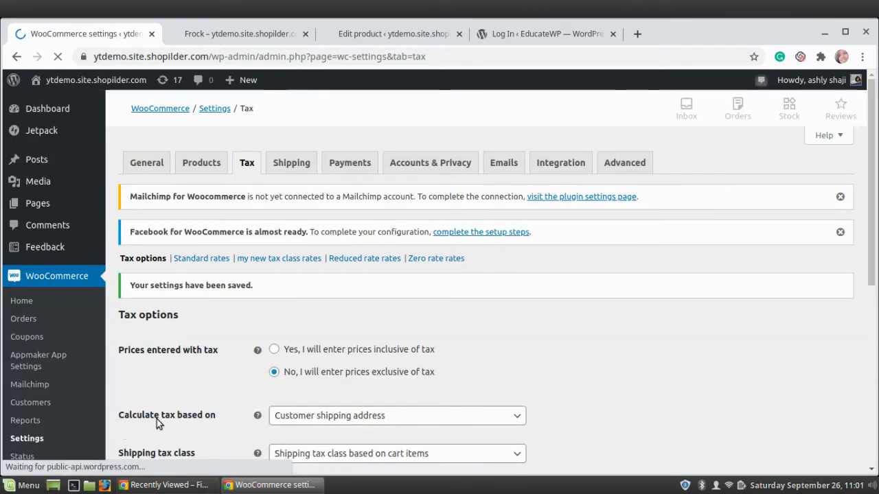
{"action": "scroll", "coordinate": [241, 394], "scroll_direction": "down", "scroll_amount": 3}
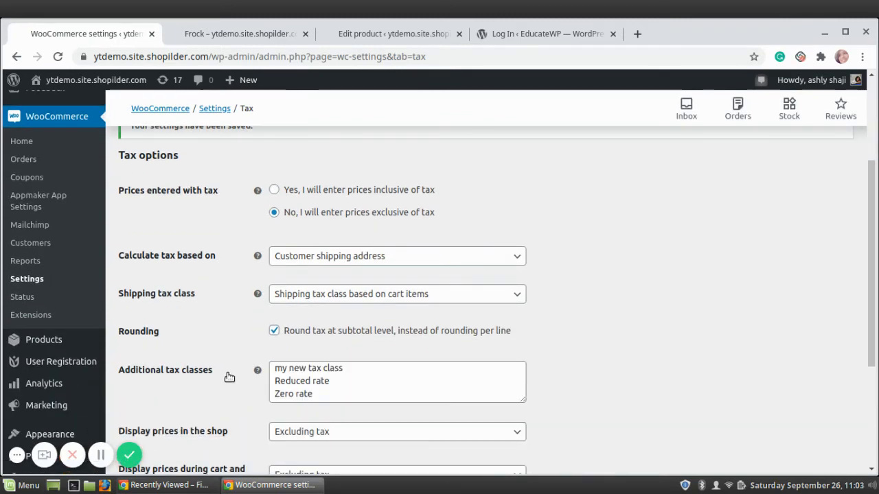
{"action": "scroll", "coordinate": [228, 377], "scroll_direction": "up", "scroll_amount": 3}
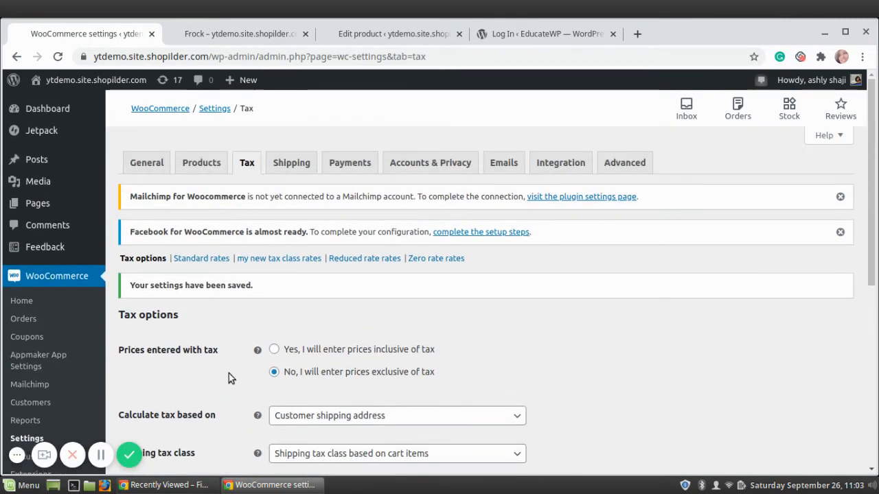
Open the standard tax rates and insert a new rate row.
{"action": "left_click", "coordinate": [196, 258]}
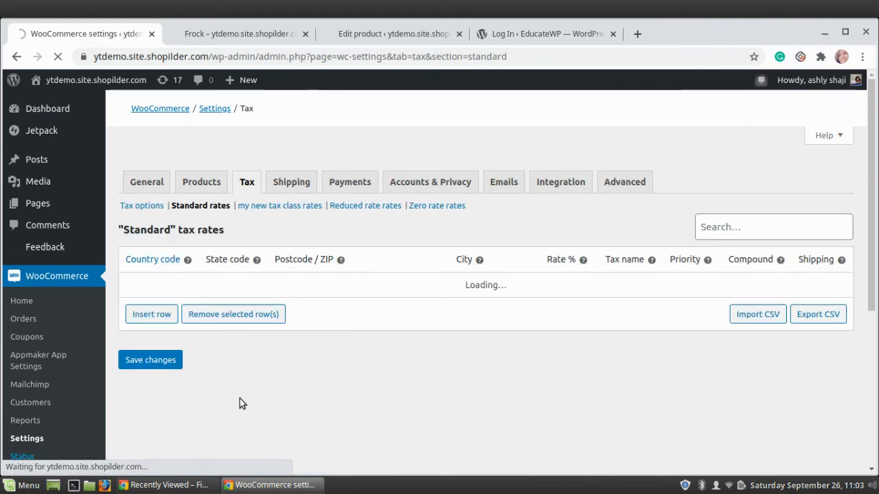
{"action": "scroll", "coordinate": [239, 402], "scroll_direction": "down", "scroll_amount": 3}
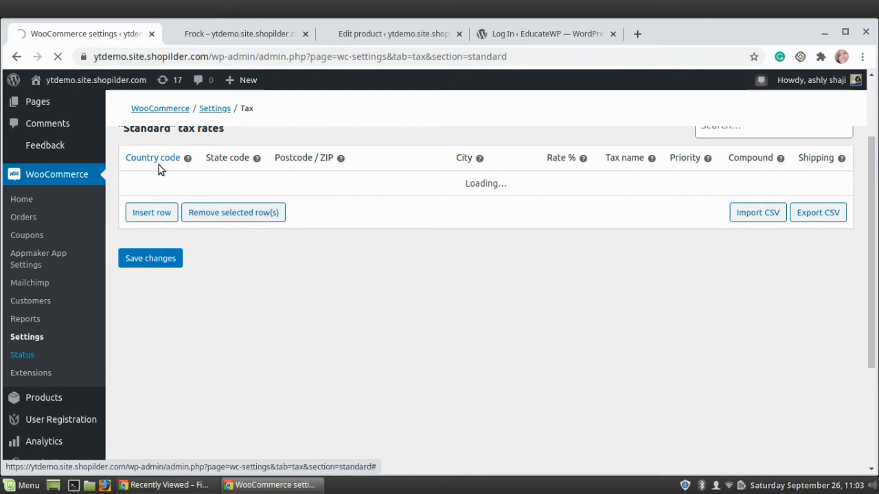
{"action": "scroll", "coordinate": [158, 165], "scroll_direction": "up", "scroll_amount": 2}
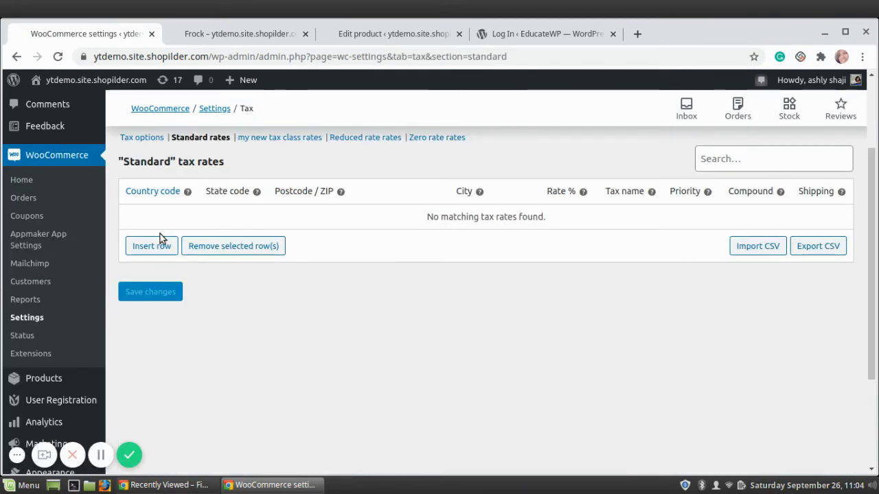
{"action": "left_click", "coordinate": [140, 245]}
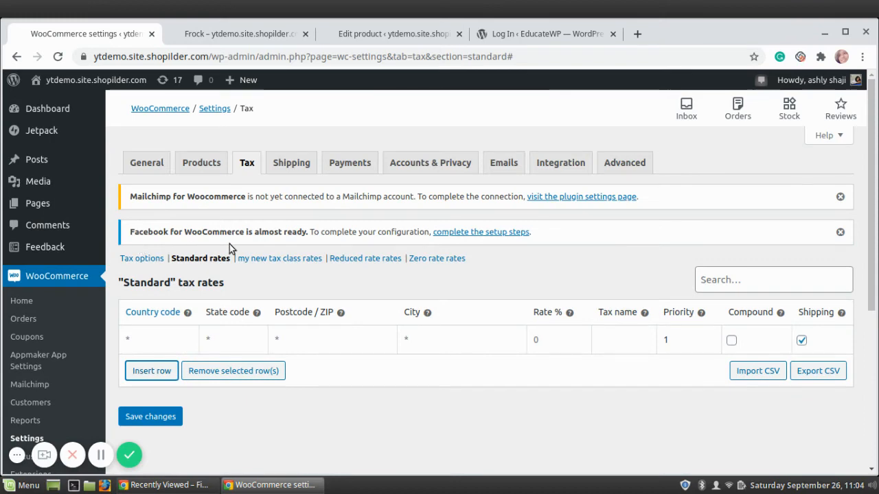
{"action": "scroll", "coordinate": [206, 237], "scroll_direction": "down", "scroll_amount": 3}
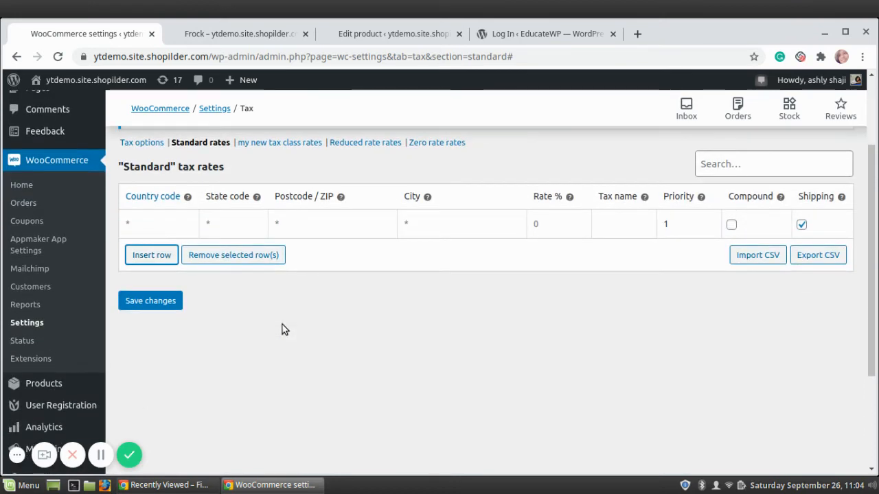
Look through the ISO 3166-1 country code list on Wikipedia, and return to the standard tax rates.
{"action": "left_click", "coordinate": [150, 202]}
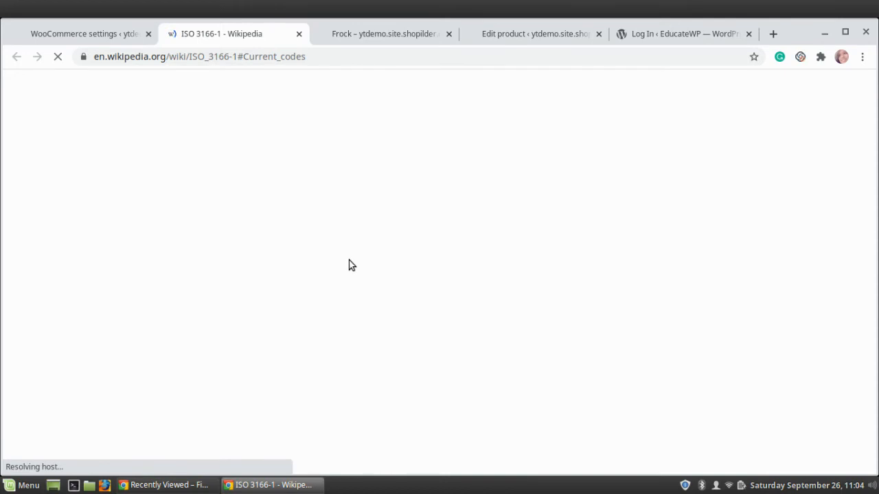
{"action": "scroll", "coordinate": [348, 260], "scroll_direction": "down", "scroll_amount": 10}
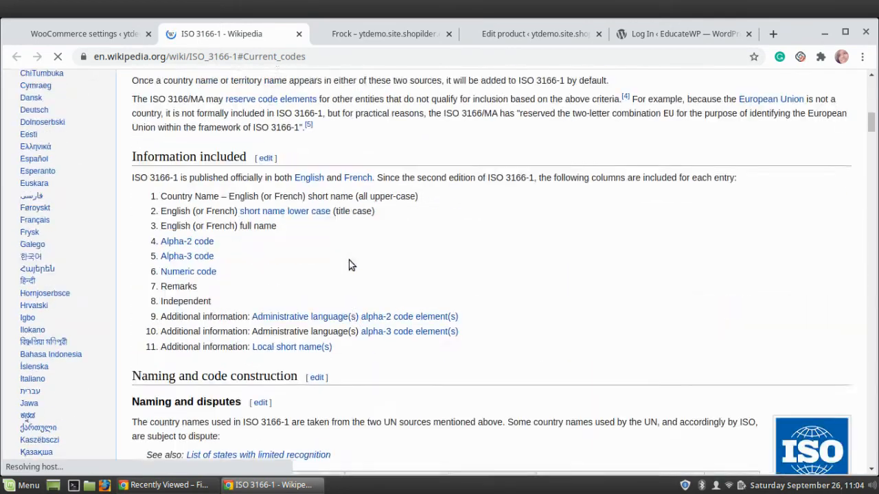
{"action": "scroll", "coordinate": [349, 264], "scroll_direction": "down", "scroll_amount": 20}
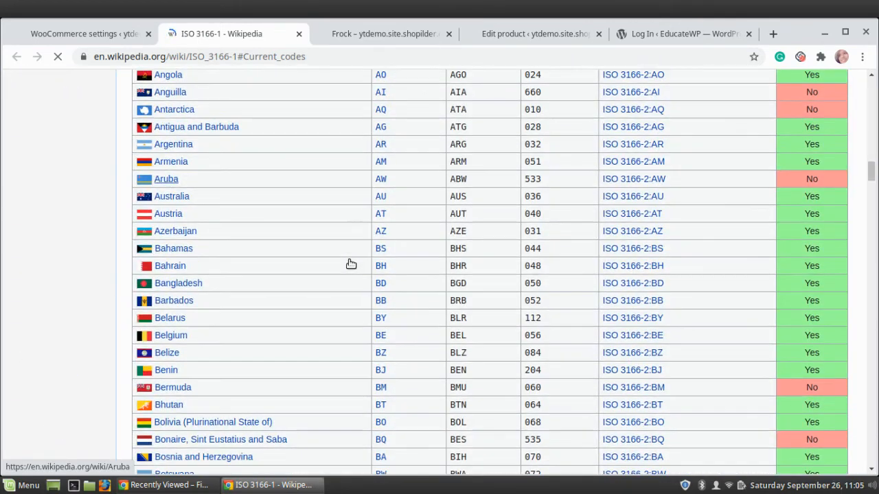
{"action": "scroll", "coordinate": [440, 351], "scroll_direction": "down", "scroll_amount": 5}
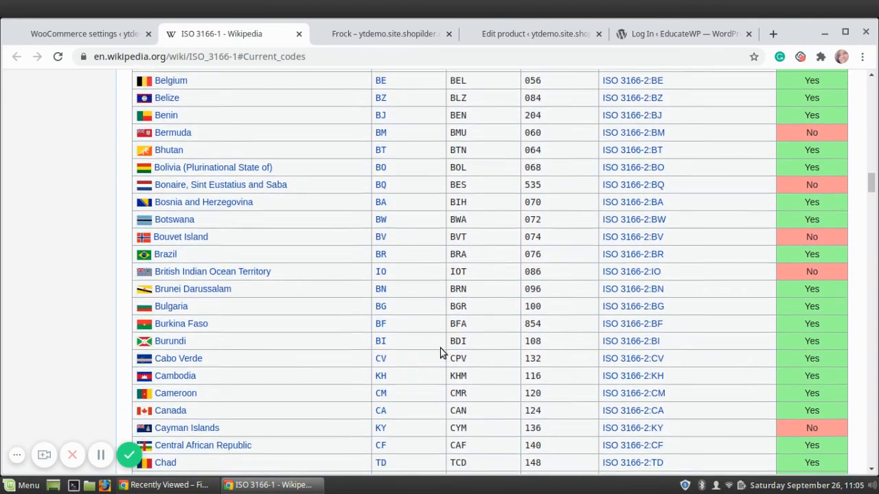
{"action": "left_click", "coordinate": [300, 34]}
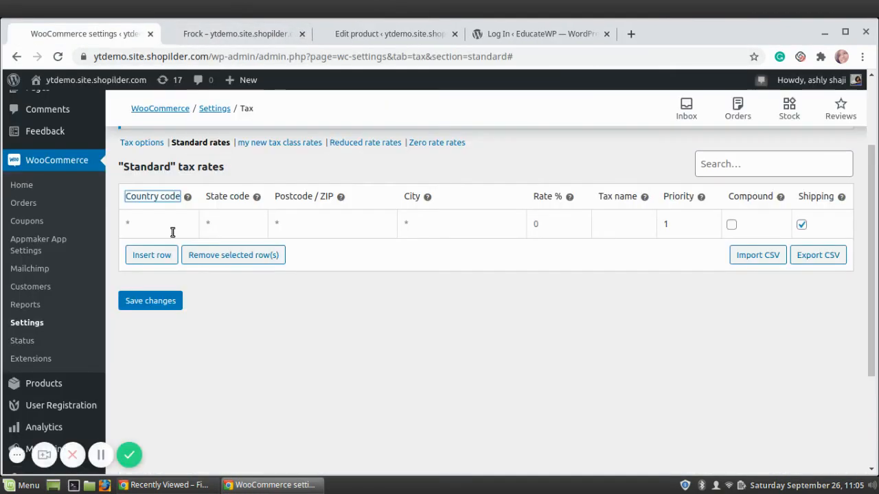
Set the new tax rate's country code to IN by choosing India from the suggested countries.
{"action": "left_click", "coordinate": [149, 219]}
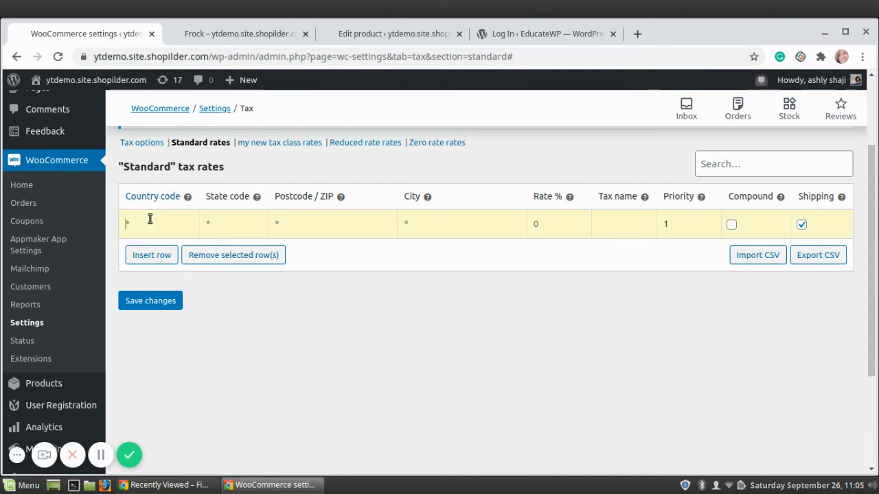
{"action": "type", "text": "IN"}
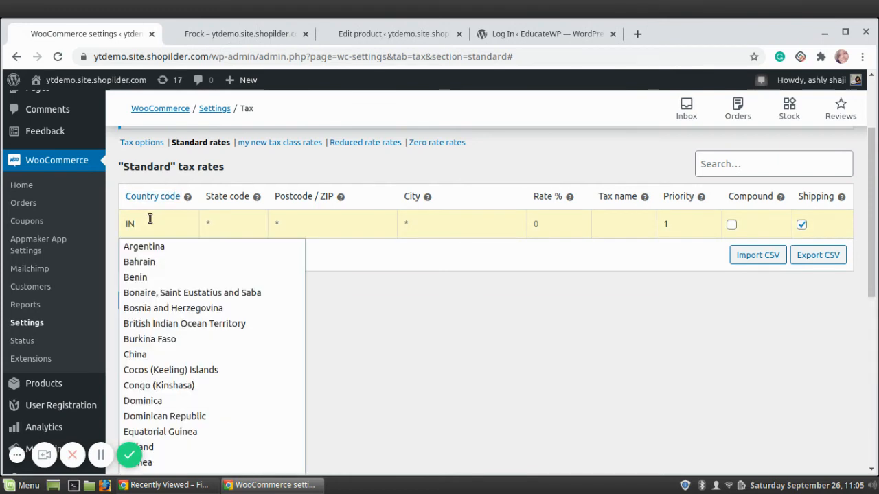
{"action": "scroll", "coordinate": [135, 309], "scroll_direction": "down", "scroll_amount": 2}
{"action": "scroll", "coordinate": [135, 308], "scroll_direction": "down", "scroll_amount": 4}
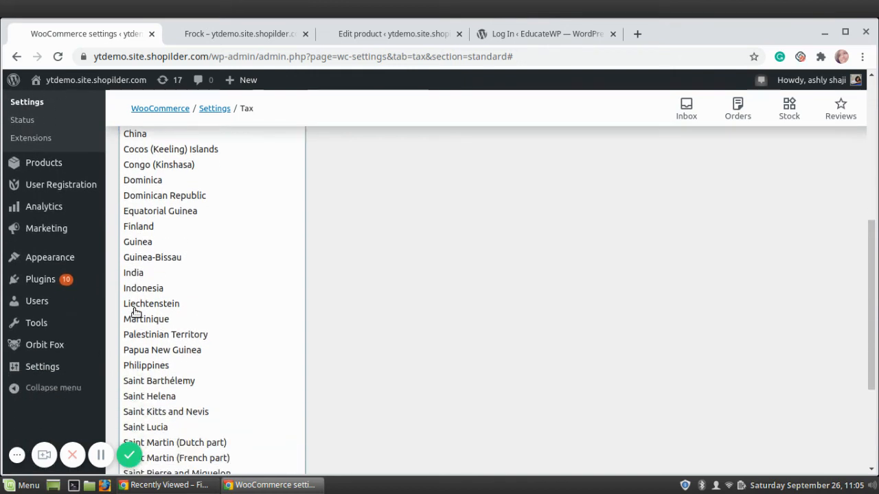
{"action": "left_click", "coordinate": [134, 275]}
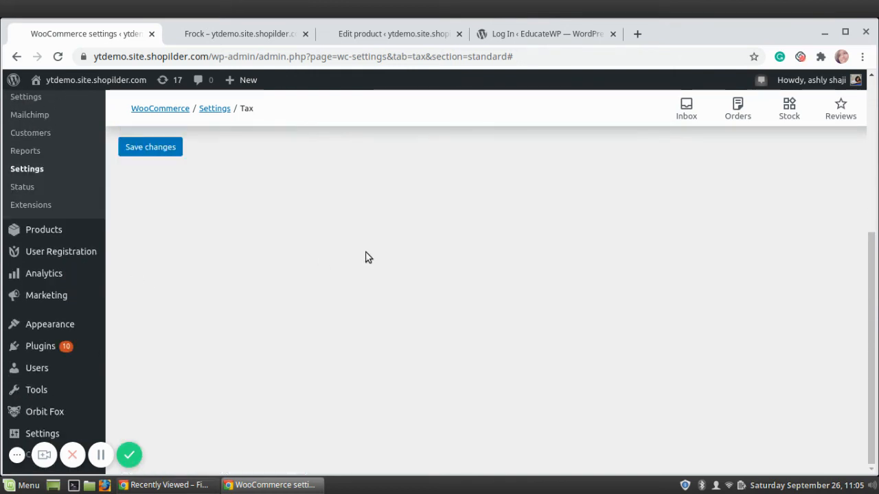
{"action": "scroll", "coordinate": [365, 255], "scroll_direction": "up", "scroll_amount": 4}
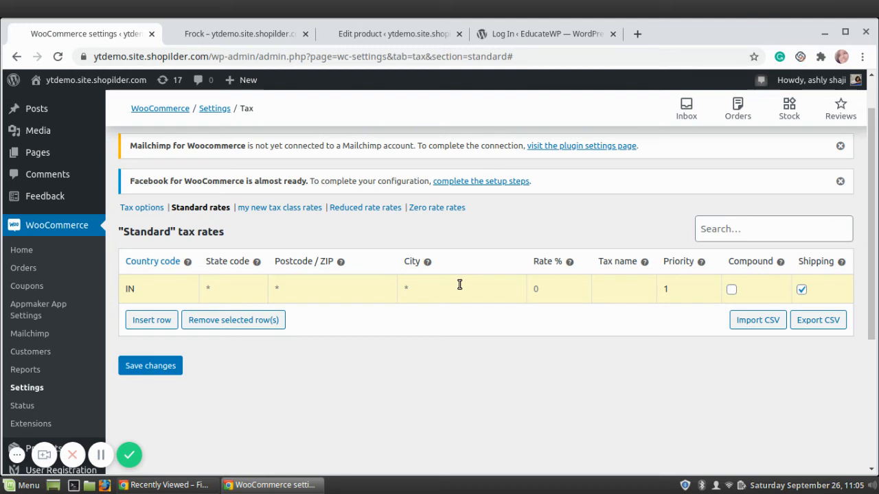
Set the India rate to 2.0000 % with the tax name VAT, and save the standard rates.
{"action": "left_click", "coordinate": [554, 294]}
{"action": "type", "text": "2.0000"}
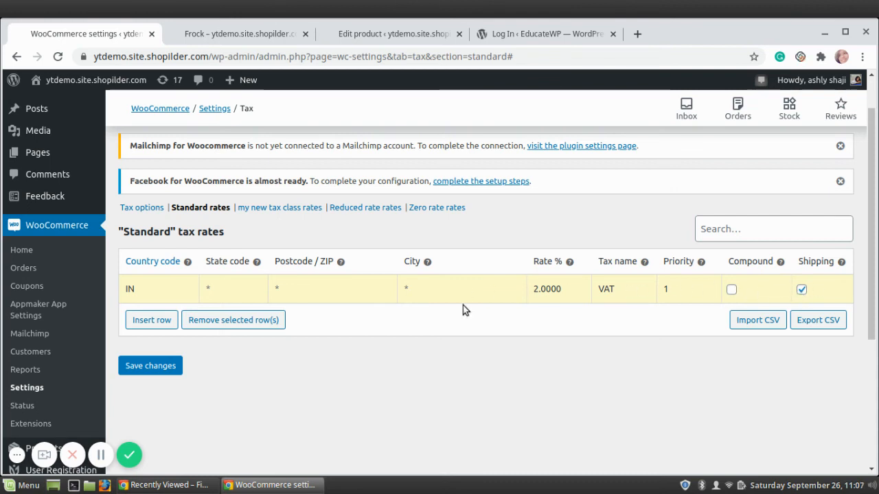
{"action": "left_click", "coordinate": [150, 368]}
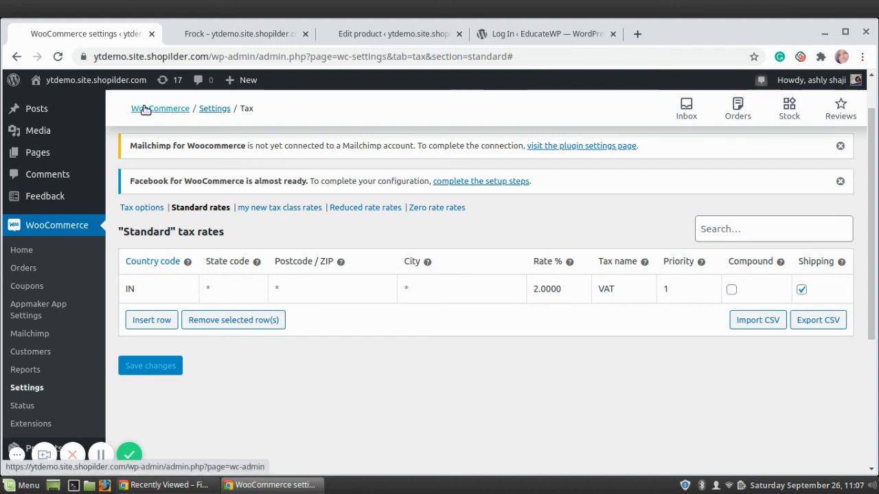
Reload the Frock product page in the store and add the Black, size M variation to the cart.
{"action": "left_click", "coordinate": [234, 34]}
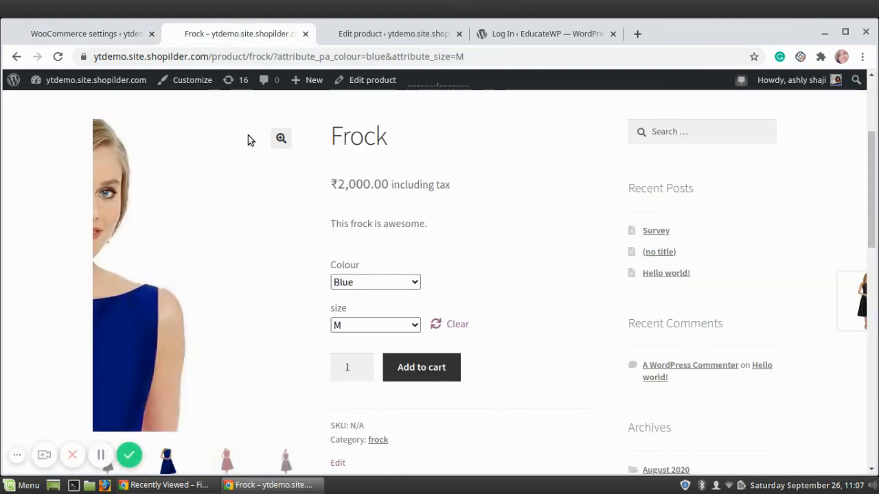
{"action": "left_click", "coordinate": [59, 56]}
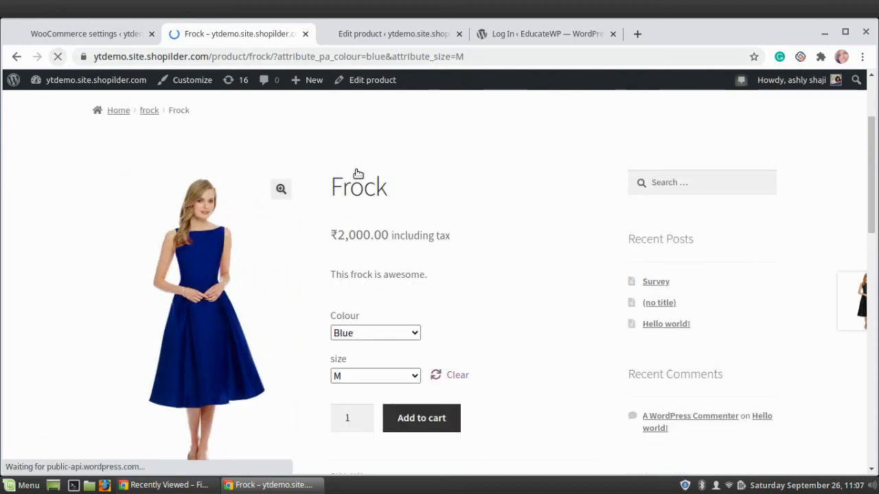
{"action": "scroll", "coordinate": [359, 254], "scroll_direction": "down", "scroll_amount": 3}
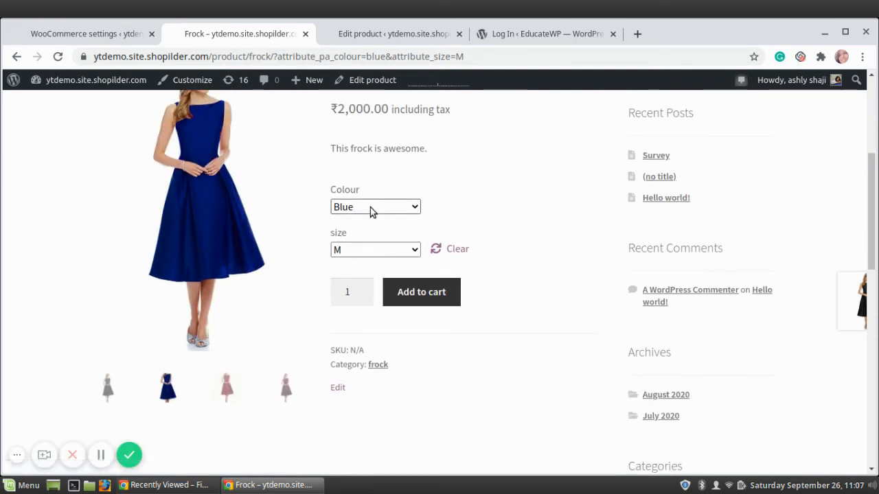
{"action": "left_click", "coordinate": [370, 206]}
{"action": "left_click", "coordinate": [370, 236]}
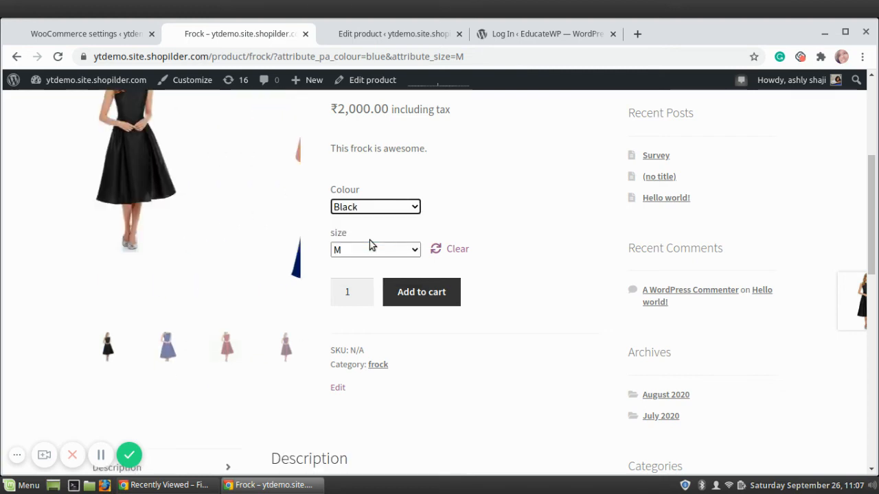
{"action": "left_click", "coordinate": [423, 294]}
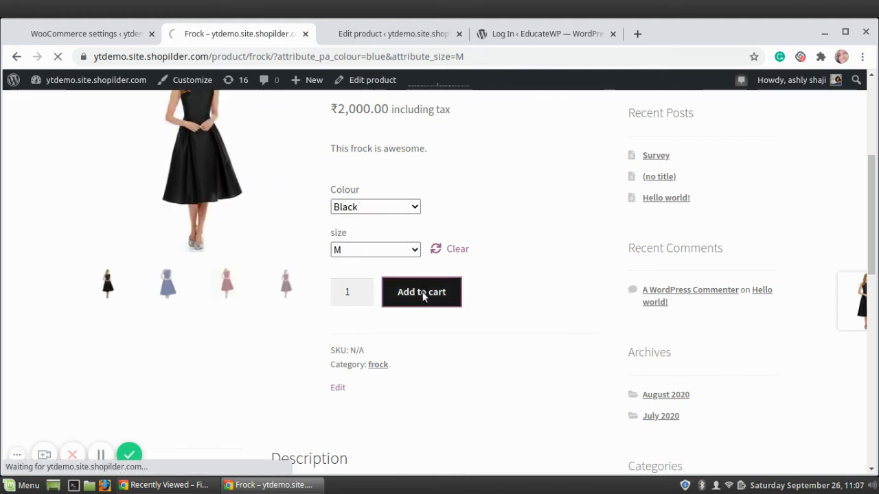
View the cart and examine the VAT line in the cart totals.
{"action": "scroll", "coordinate": [513, 392], "scroll_direction": "down", "scroll_amount": 8}
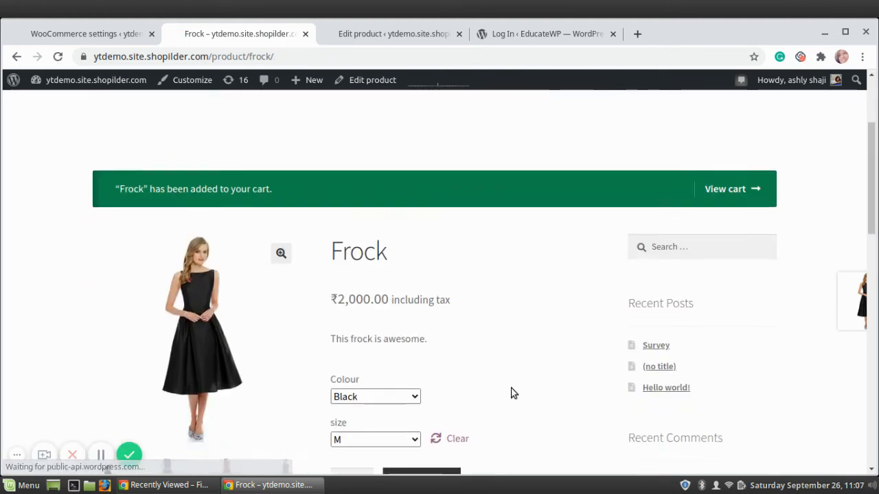
{"action": "scroll", "coordinate": [512, 392], "scroll_direction": "down", "scroll_amount": 2}
{"action": "scroll", "coordinate": [512, 392], "scroll_direction": "up", "scroll_amount": 5}
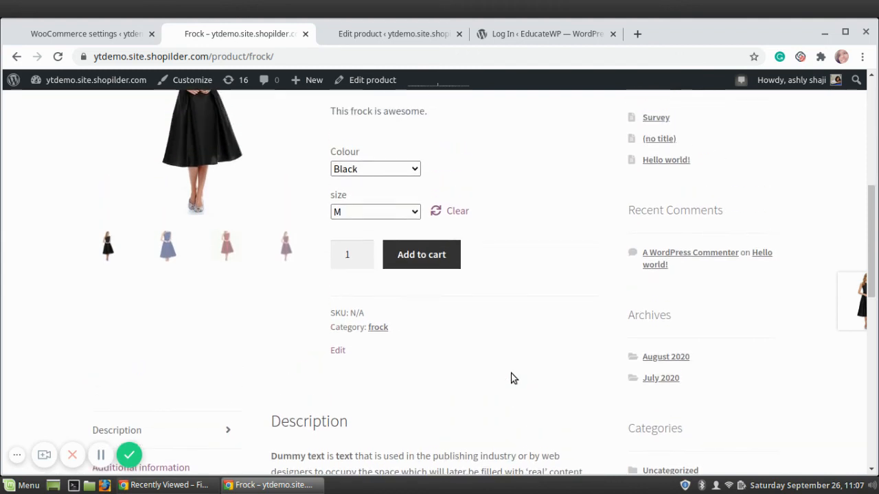
{"action": "left_click", "coordinate": [724, 264]}
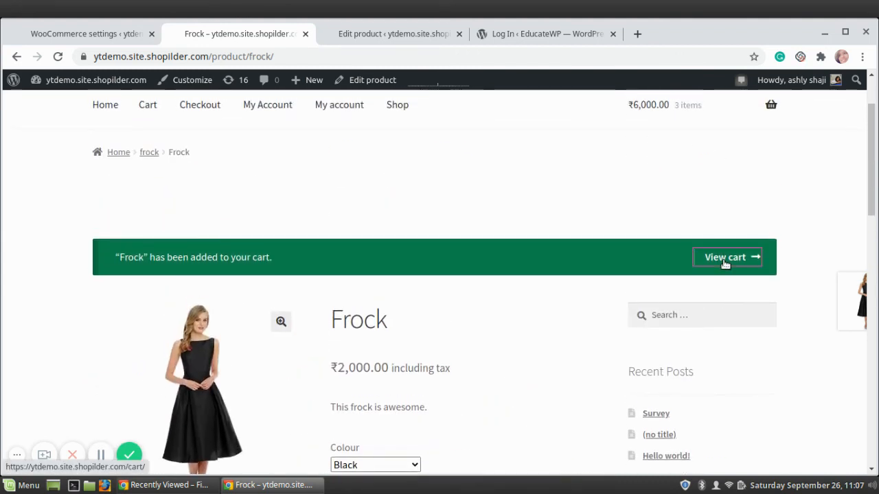
{"action": "scroll", "coordinate": [607, 321], "scroll_direction": "down", "scroll_amount": 3}
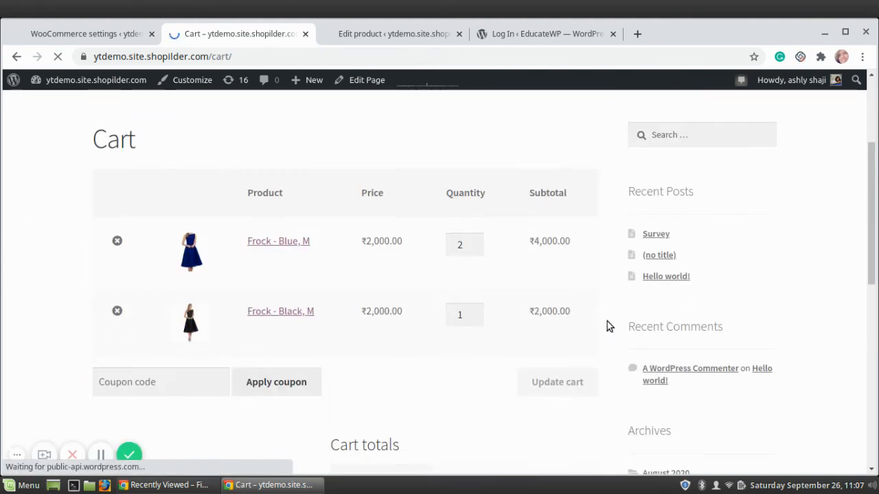
{"action": "scroll", "coordinate": [607, 322], "scroll_direction": "down", "scroll_amount": 5}
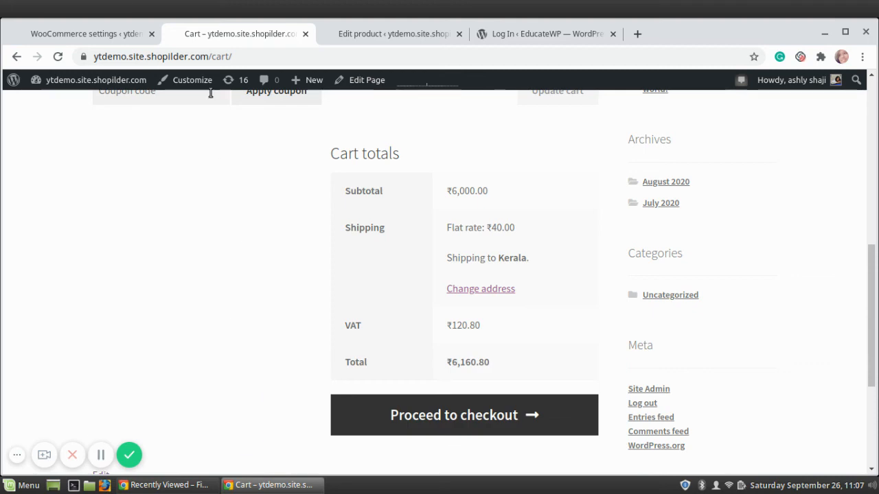
Return to the standard tax rates and insert a second row with country code IN and state code KL.
{"action": "left_click", "coordinate": [103, 35]}
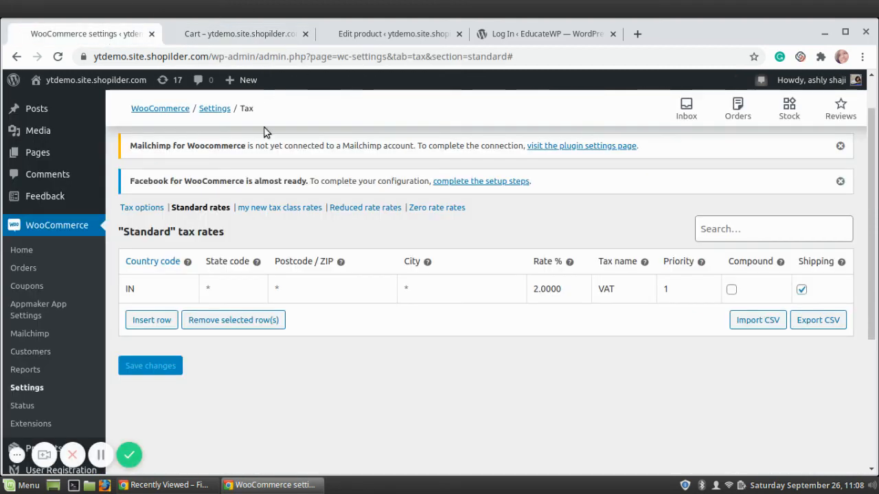
{"action": "left_click", "coordinate": [148, 320]}
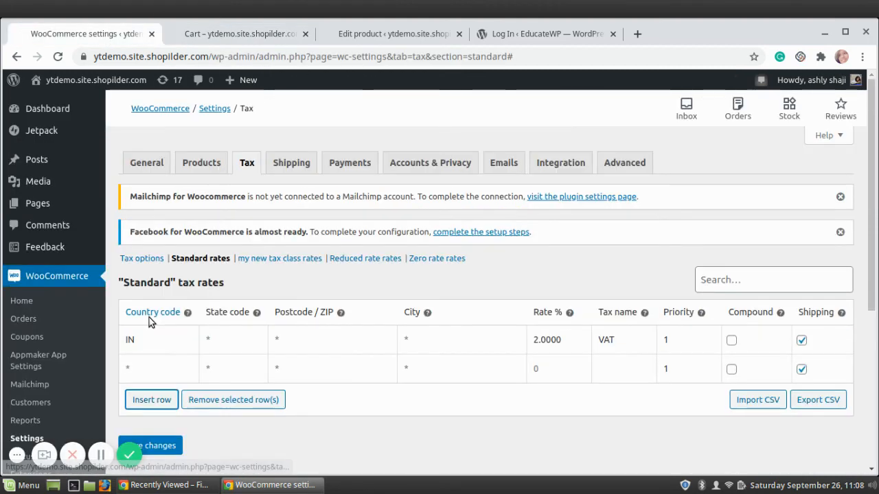
{"action": "left_click", "coordinate": [136, 374]}
{"action": "type", "text": "IN"}
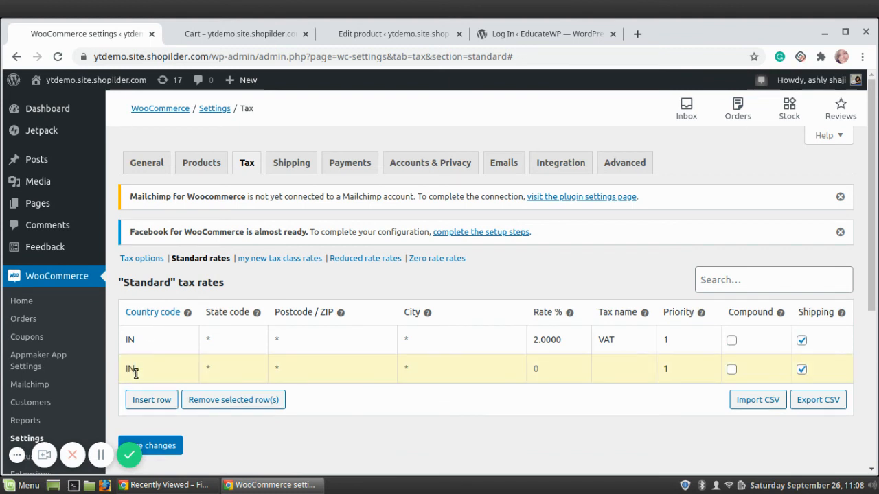
{"action": "type", "text": "D"}
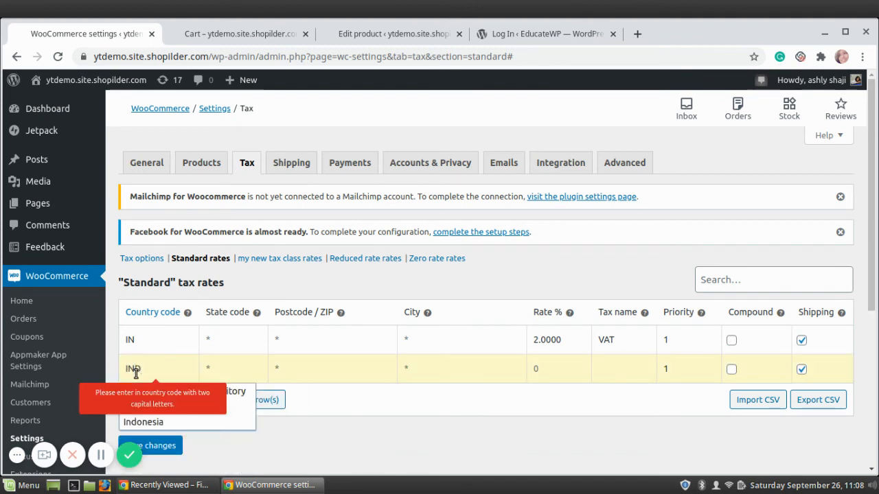
{"action": "key", "text": "BackSpace"}
{"action": "left_click", "coordinate": [238, 377]}
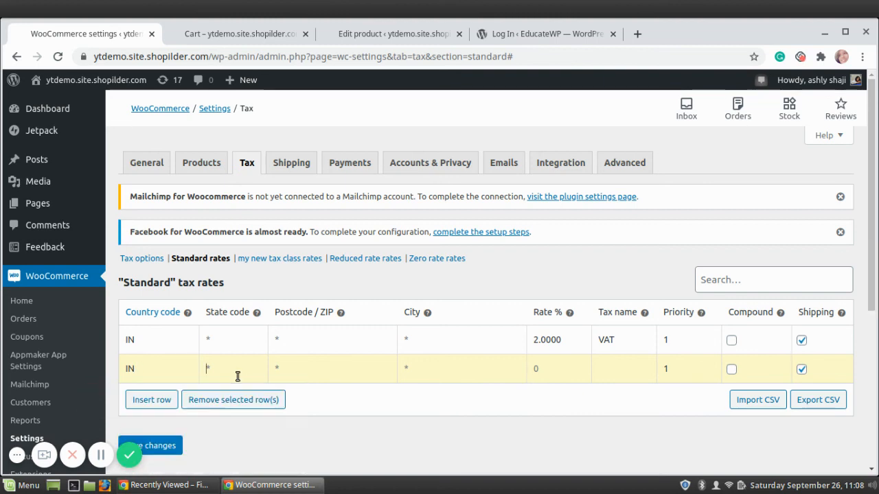
{"action": "type", "text": "k"}
{"action": "type", "text": "KL"}
Set the KL row's rate to 1.0000 %, its tax name to "additional tax" and its priority to 2, and save the changes.
{"action": "left_click", "coordinate": [546, 372]}
{"action": "type", "text": "1.0000addl"}
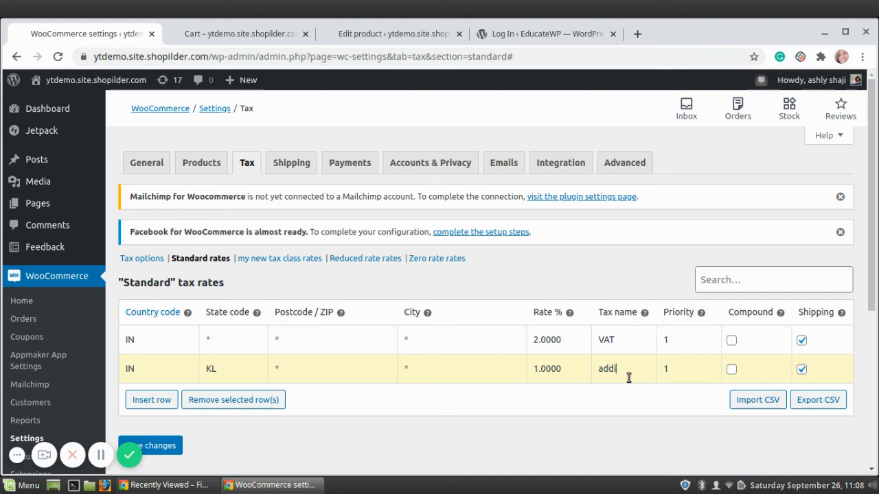
{"action": "type", "text": "tional tax"}
{"action": "left_click", "coordinate": [709, 366]}
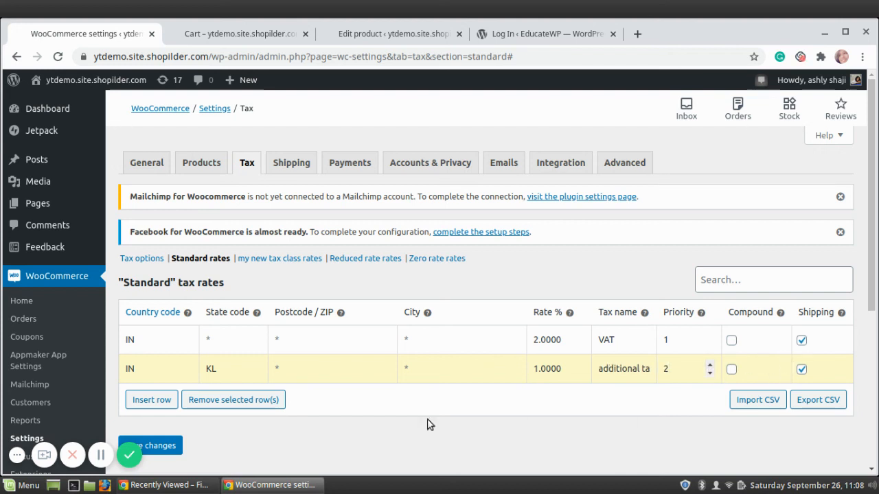
{"action": "left_click", "coordinate": [163, 445]}
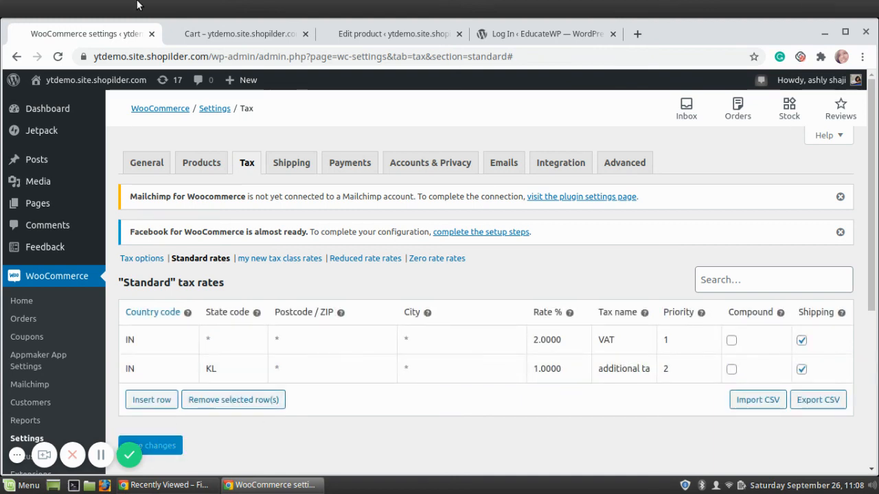
Reload the store's cart page to check the taxes in the cart totals.
{"action": "left_click", "coordinate": [212, 32]}
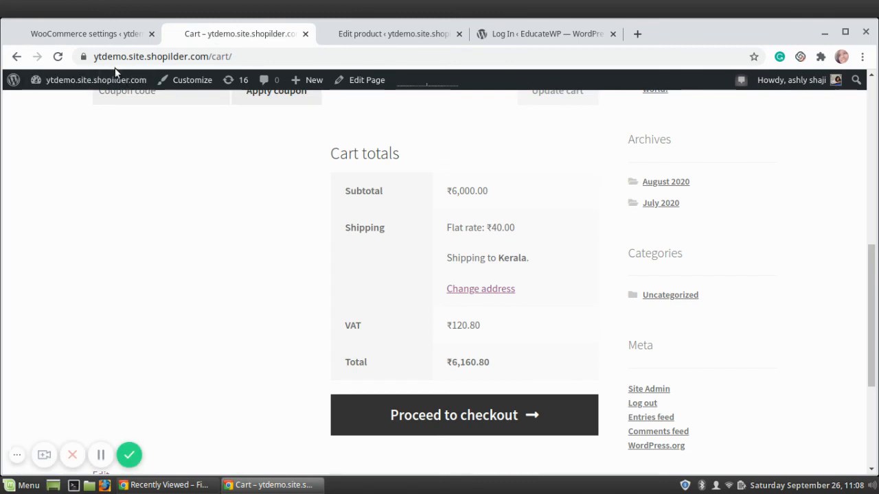
{"action": "left_click", "coordinate": [58, 56]}
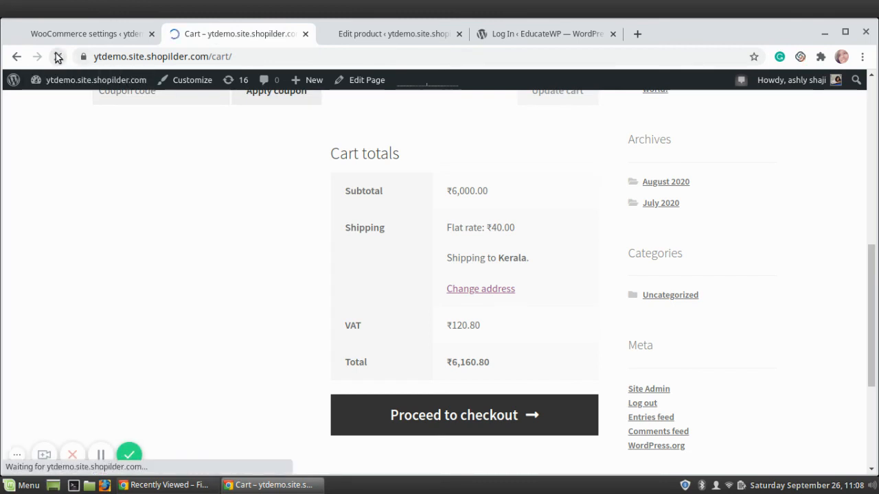